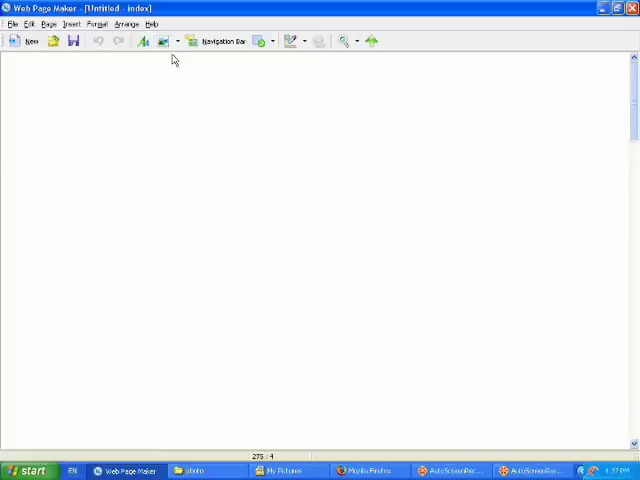
# Choose New Site from Template from the File menu
pyautogui.click(10, 23)
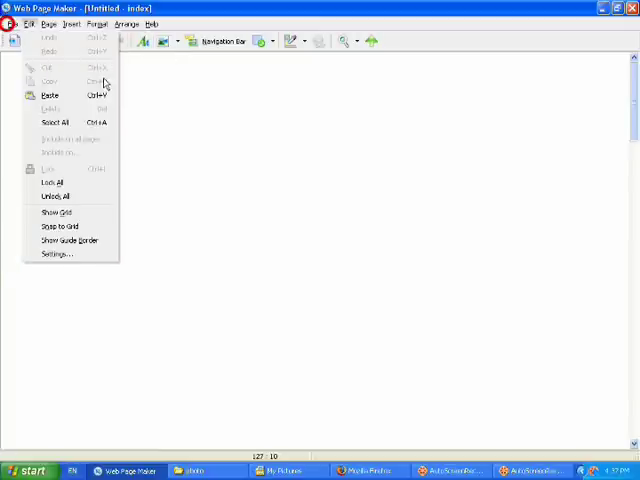
pyautogui.click(36, 52)
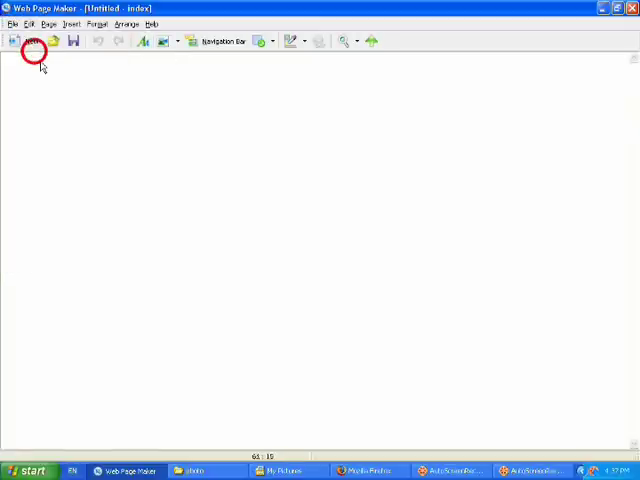
# Build the site from the Business004 template and select its COMPANY SLOGAN text box
pyautogui.click(393, 280)
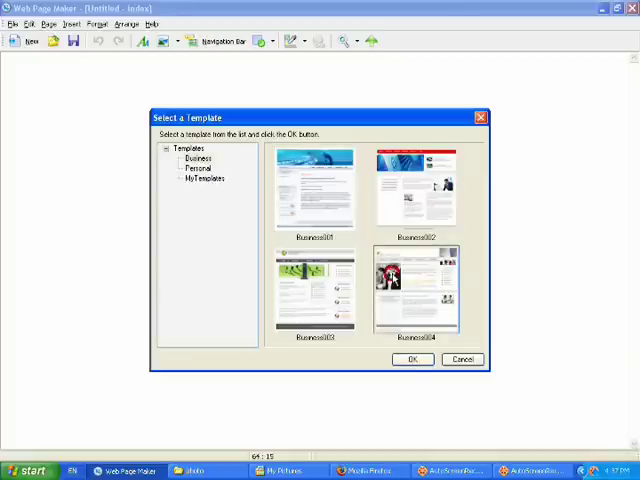
pyautogui.click(411, 359)
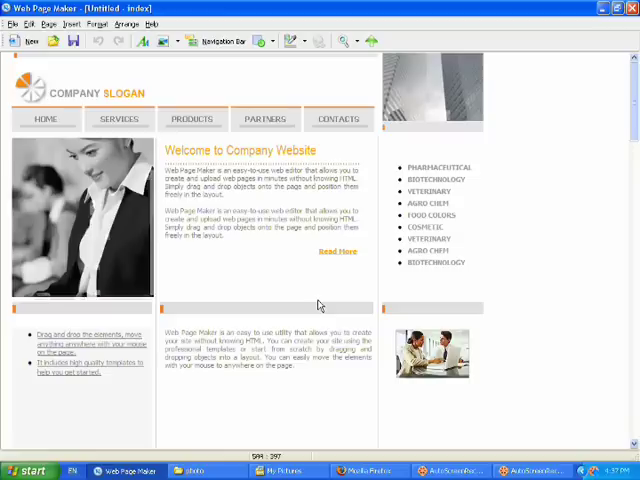
pyautogui.click(100, 93)
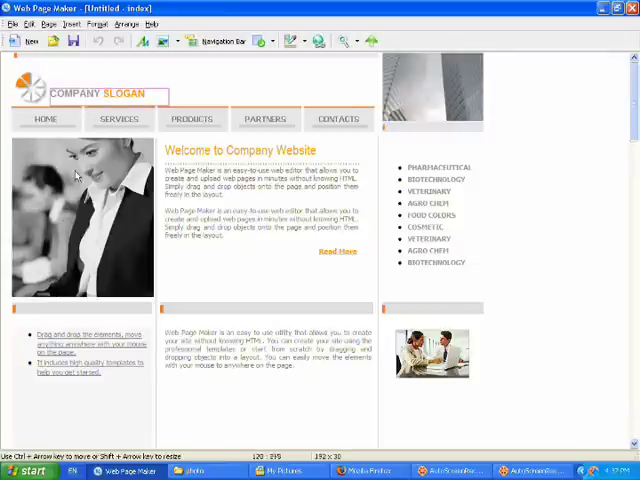
pyautogui.click(31, 89)
pyautogui.click(67, 90)
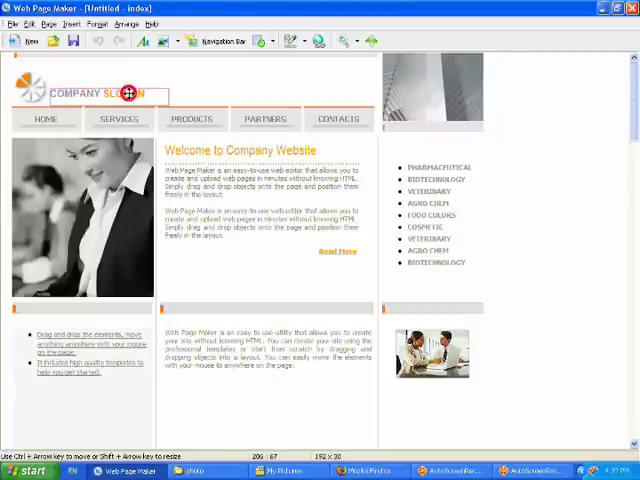
# Replace SLOGAN with 'youtube' so the header reads 'COMPANY youtube'
pyautogui.doubleClick(124, 93)
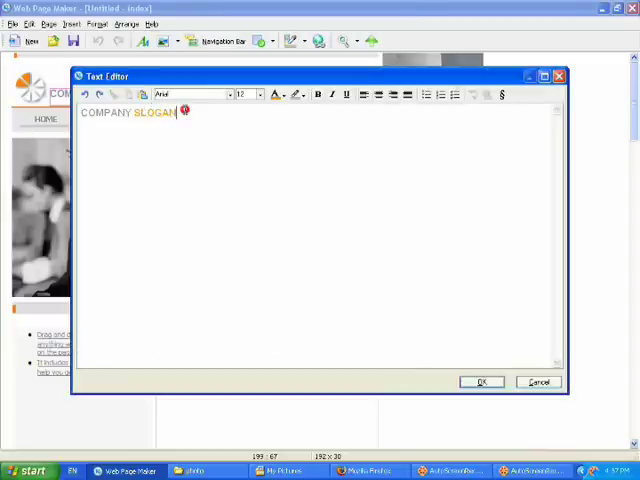
pyautogui.moveTo(184, 110); pyautogui.dragTo(132, 114)
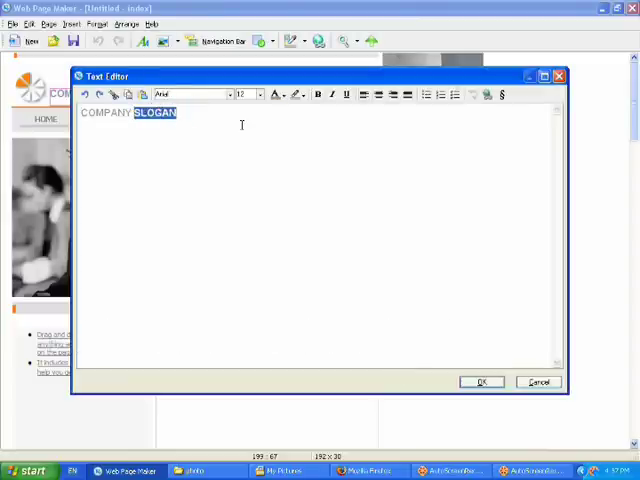
pyautogui.write('youtube')
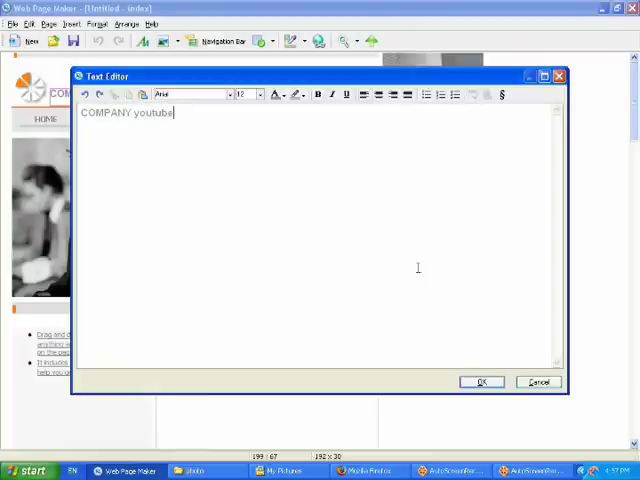
pyautogui.click(483, 385)
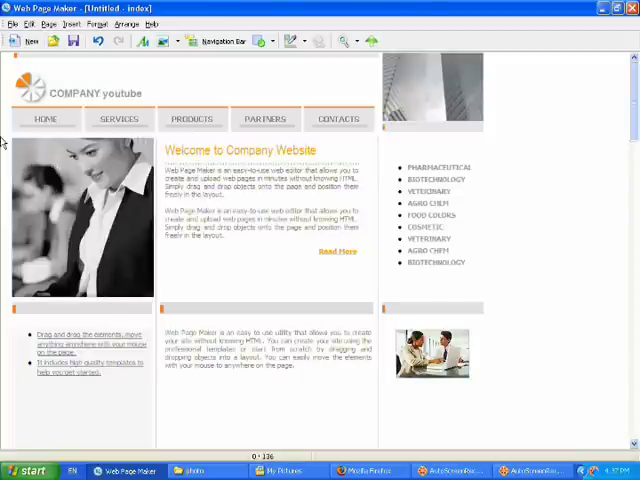
pyautogui.click(238, 162)
# Retitle the welcome heading to 'Welcome to sharsharpipa' and delete the first body paragraph
pyautogui.doubleClick(238, 156)
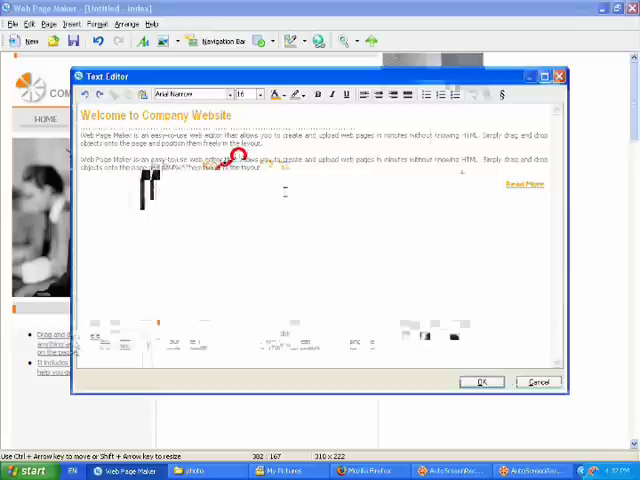
pyautogui.click(240, 116)
pyautogui.moveTo(242, 116); pyautogui.dragTo(143, 116)
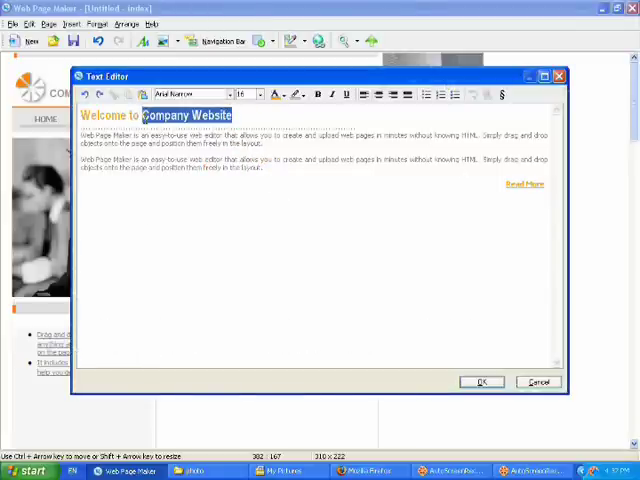
pyautogui.write('shar')
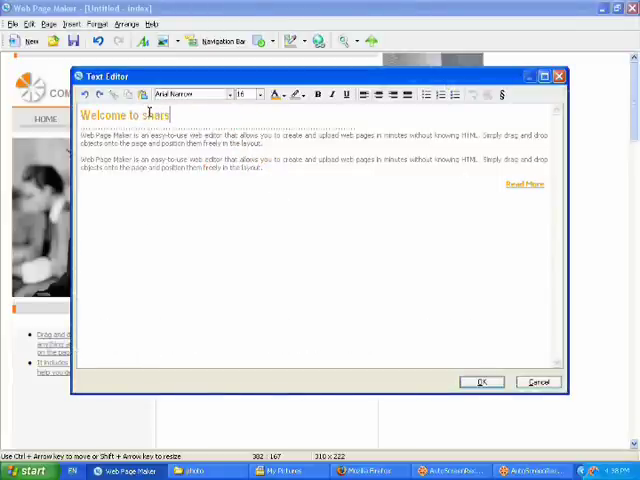
pyautogui.write('lpa')
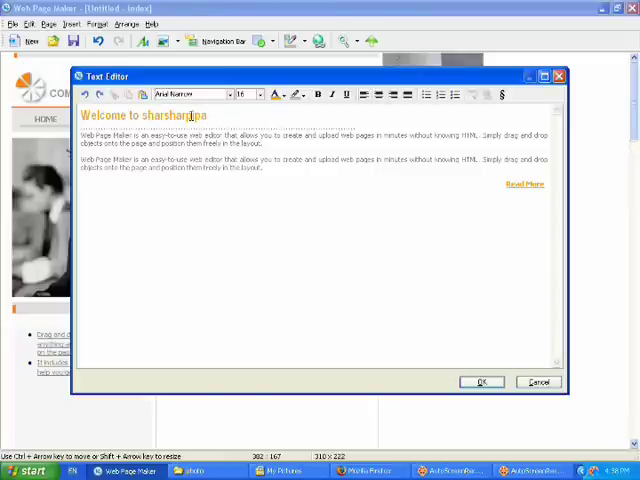
pyautogui.moveTo(80, 136); pyautogui.dragTo(200, 160)
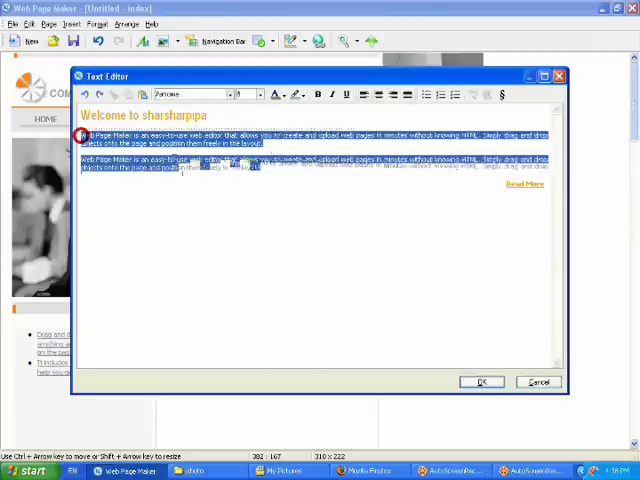
pyautogui.press('Delete')
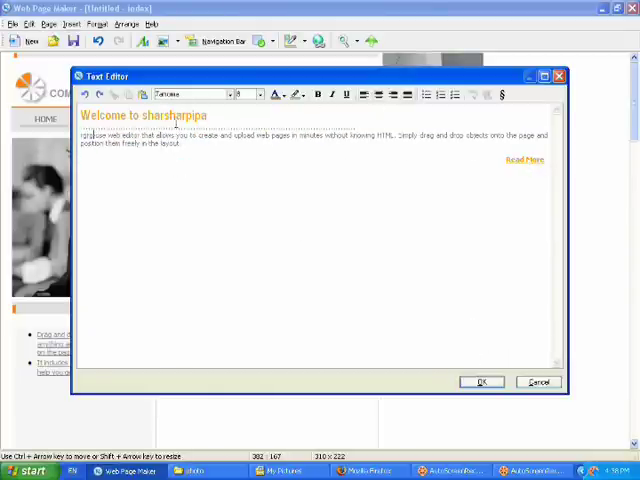
# Centre the 'Welcome to sharsharpipa' heading
pyautogui.click(86, 113)
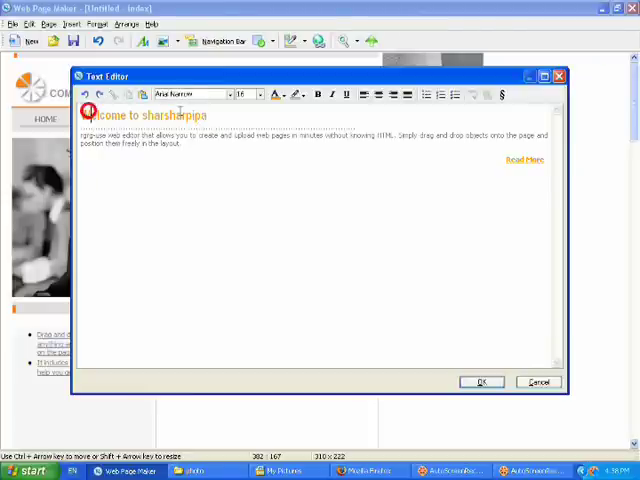
pyautogui.moveTo(220, 114); pyautogui.dragTo(152, 115)
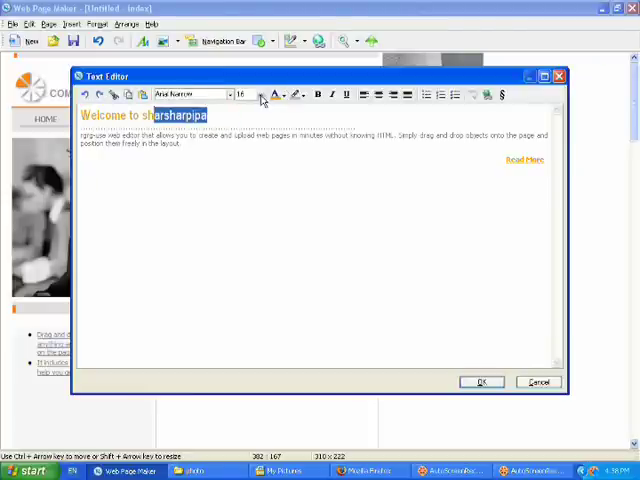
pyautogui.click(260, 95)
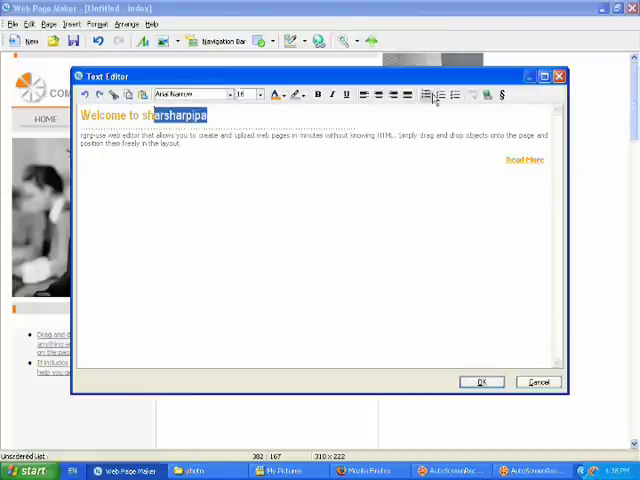
pyautogui.click(379, 96)
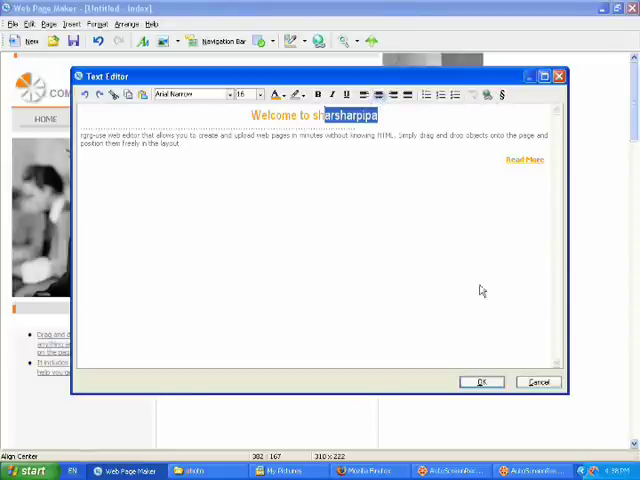
pyautogui.click(482, 381)
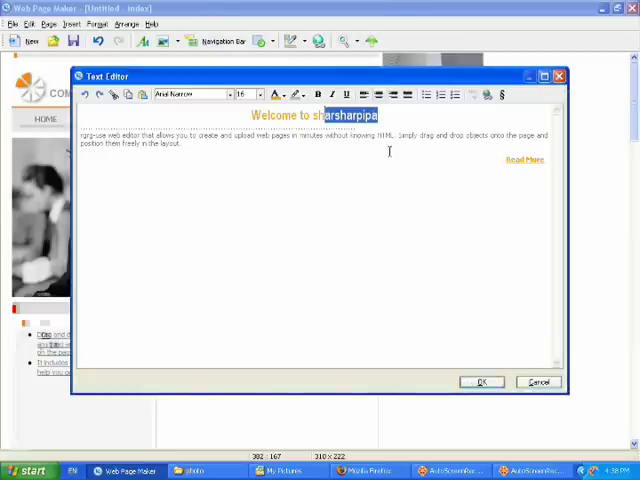
# Review the Hyperlink link types, then close the dialog without adding a link
pyautogui.click(490, 95)
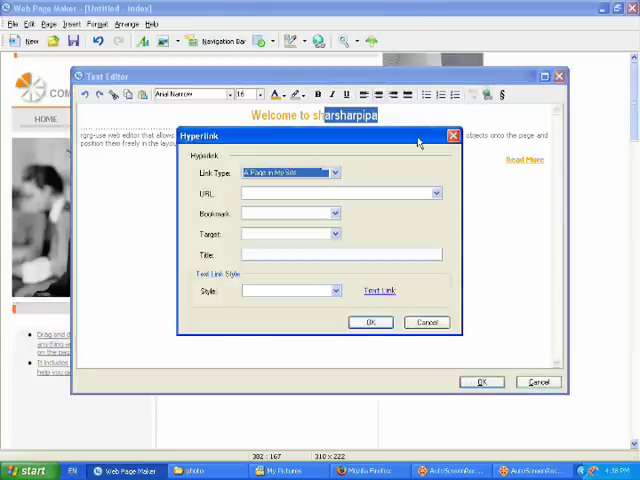
pyautogui.click(333, 190)
pyautogui.click(334, 174)
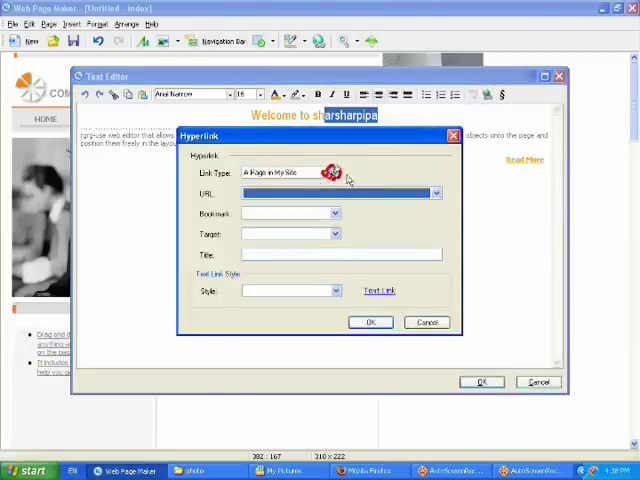
pyautogui.click(335, 173)
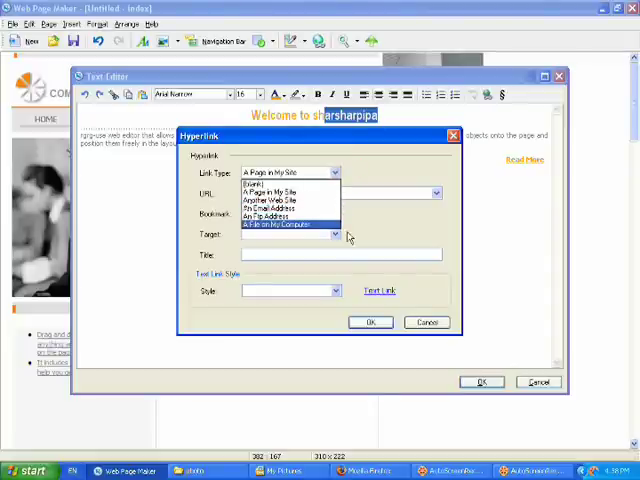
pyautogui.click(383, 323)
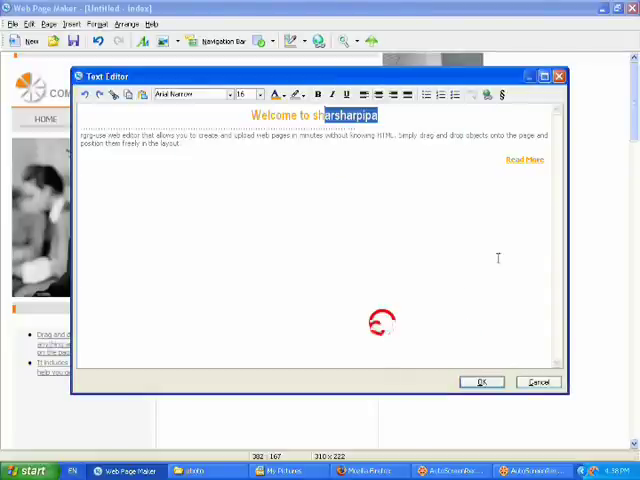
# Apply the edited welcome block to the page
pyautogui.click(483, 384)
pyautogui.click(315, 204)
pyautogui.click(574, 220)
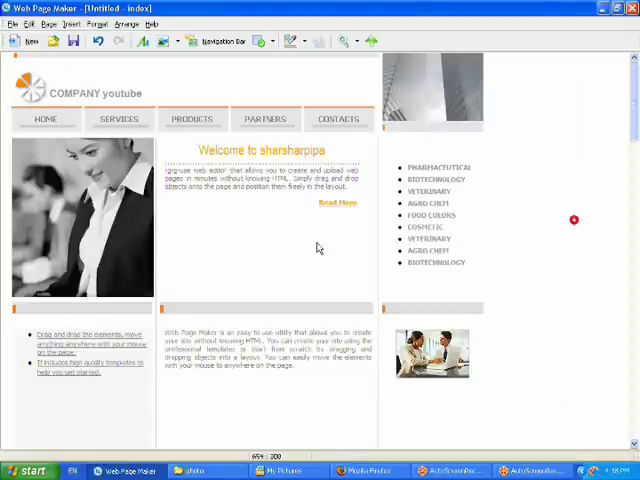
pyautogui.click(100, 229)
# Delete the woman's photo from all pages, then switch to the photo folder window
pyautogui.moveTo(86, 211)
pyautogui.mouseDown()
pyautogui.moveTo(78, 205)
pyautogui.moveTo(80, 214)
pyautogui.mouseUp()
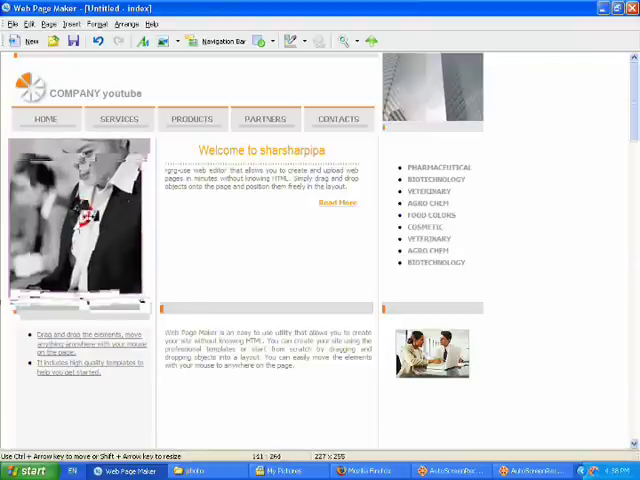
pyautogui.rightClick(93, 224)
pyautogui.click(144, 277)
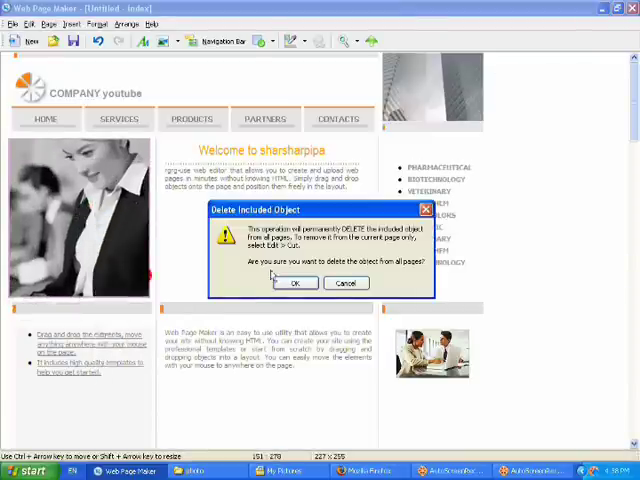
pyautogui.click(298, 284)
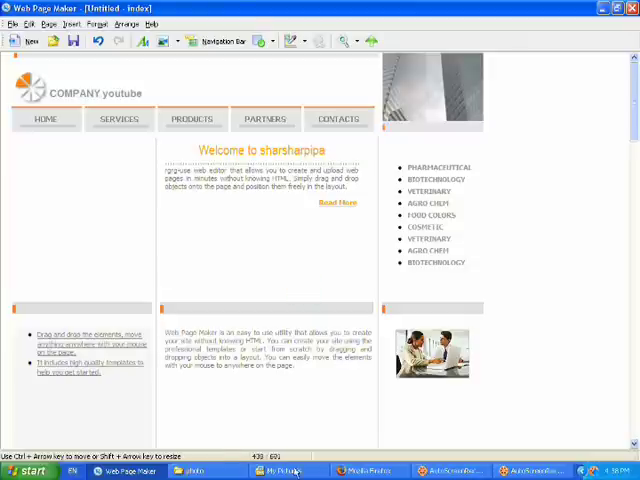
pyautogui.click(218, 466)
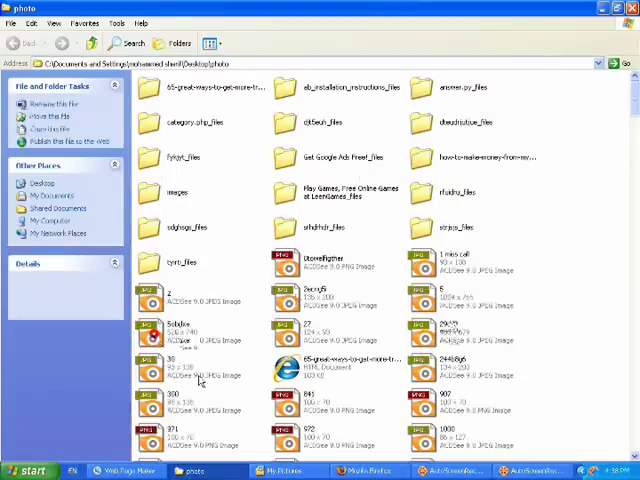
# Carry the Bad Boys II image file from the folder over to the Web Page Maker window
pyautogui.click(180, 332)
pyautogui.click(365, 470)
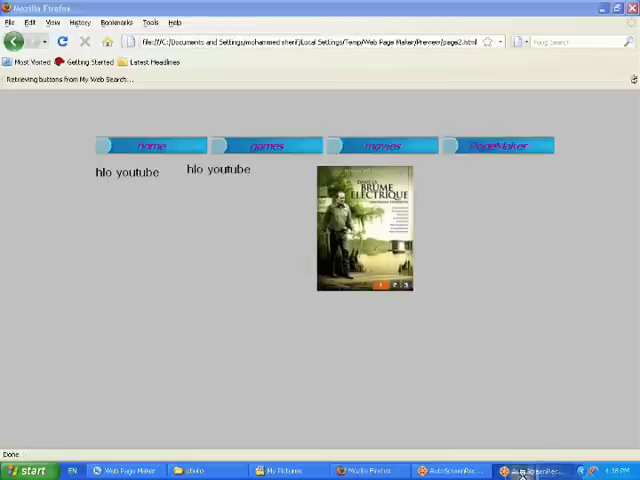
pyautogui.click(138, 473)
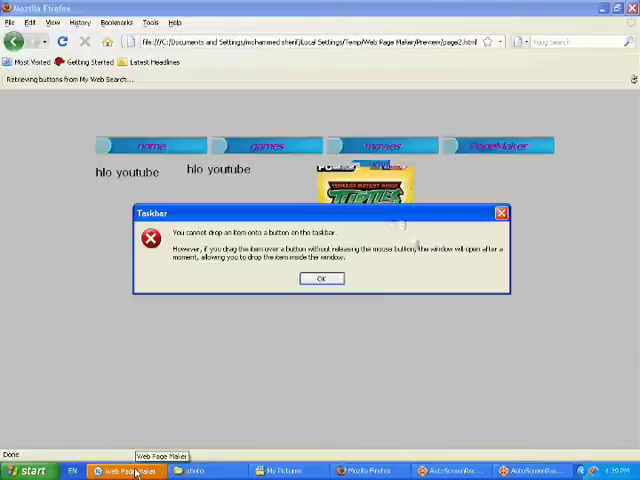
pyautogui.click(323, 278)
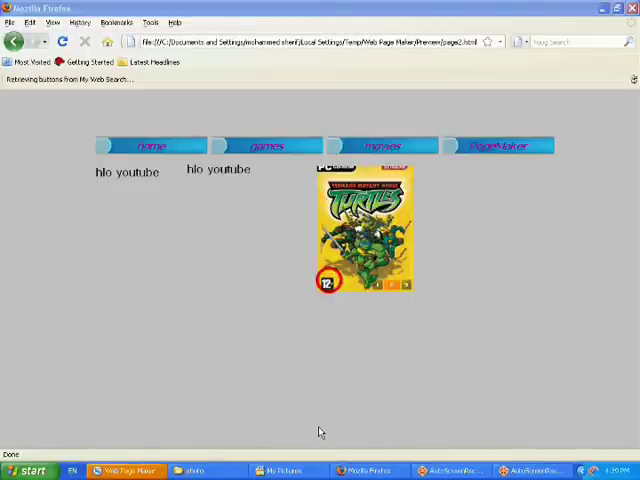
pyautogui.hotkey('alt', 'Tab')
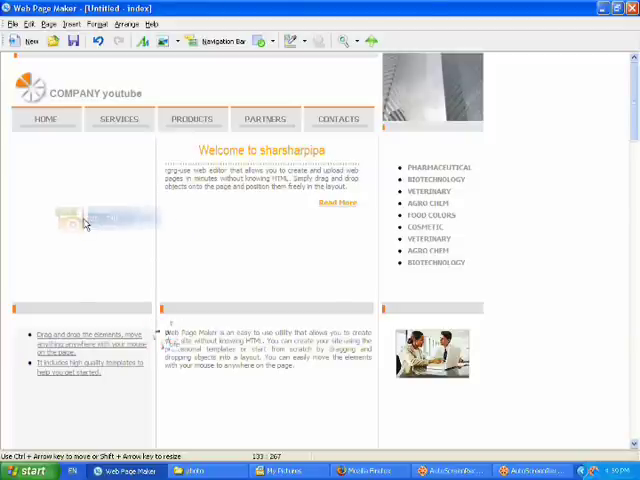
# Drop the Bad Boys II picture into the left column and shrink it to about 174 px wide
pyautogui.moveTo(108, 241); pyautogui.dragTo(85, 224)
pyautogui.moveTo(162, 216)
pyautogui.mouseDown()
pyautogui.moveTo(185, 119)
pyautogui.moveTo(173, 112)
pyautogui.mouseUp()
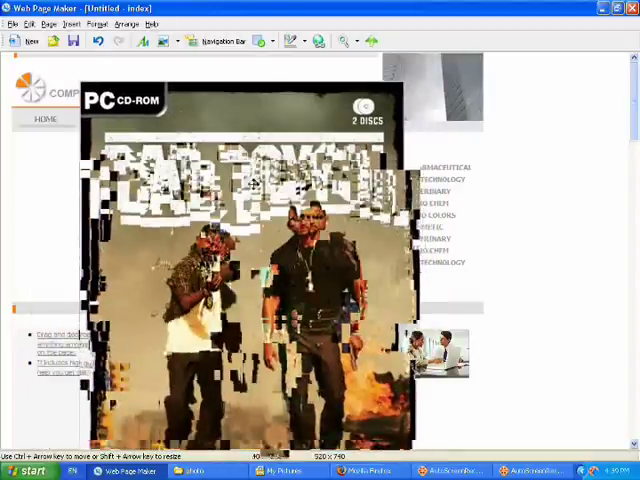
pyautogui.rightClick(253, 183)
pyautogui.click(215, 160)
pyautogui.scroll(-7, 215, 160)
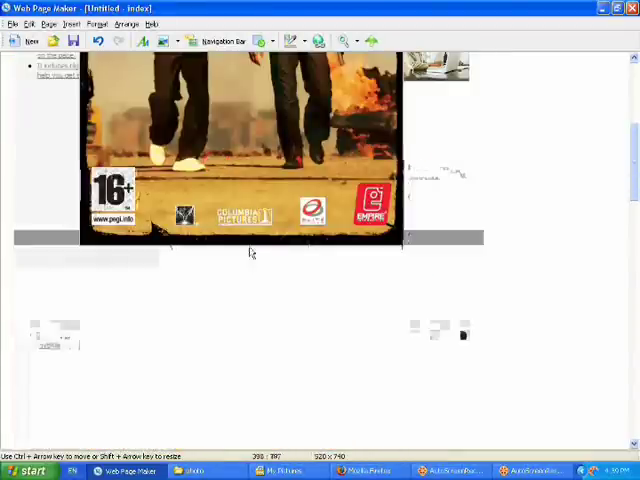
pyautogui.scroll(1, 250, 246)
pyautogui.scroll(5, 253, 222)
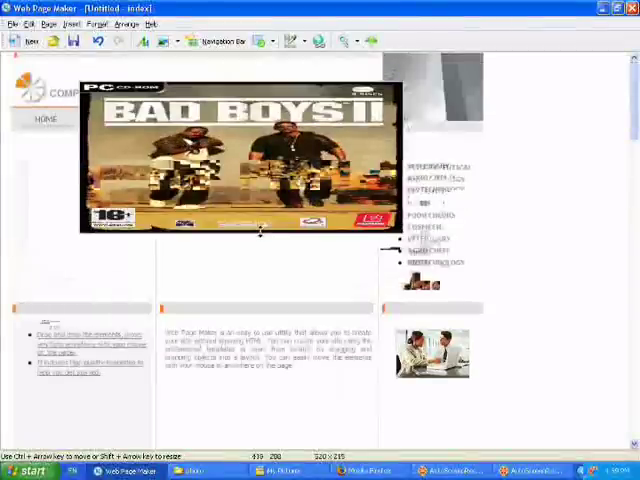
pyautogui.moveTo(404, 160); pyautogui.dragTo(154, 147)
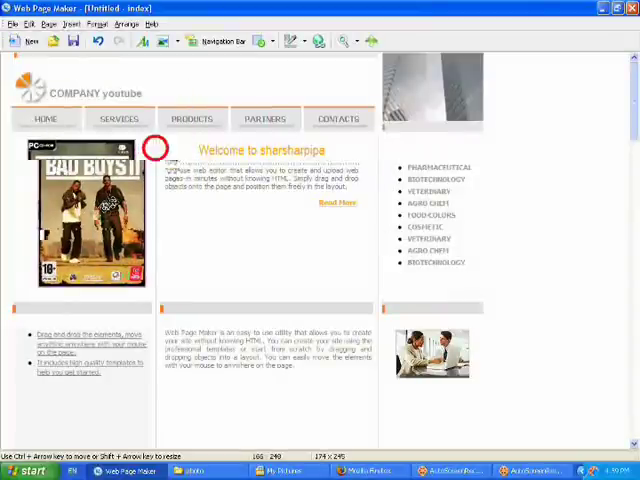
pyautogui.click(570, 200)
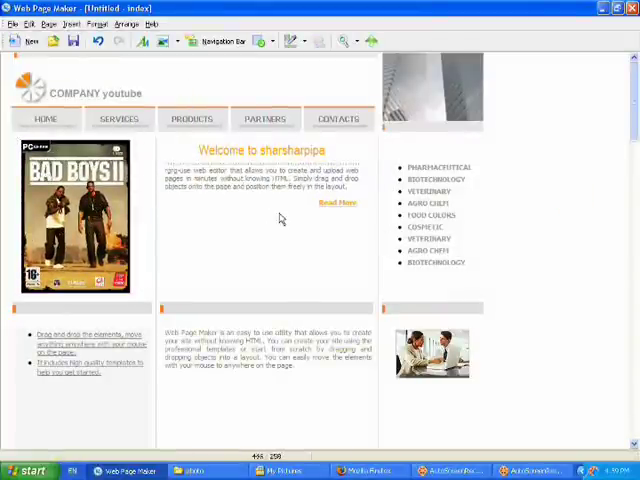
pyautogui.click(42, 120)
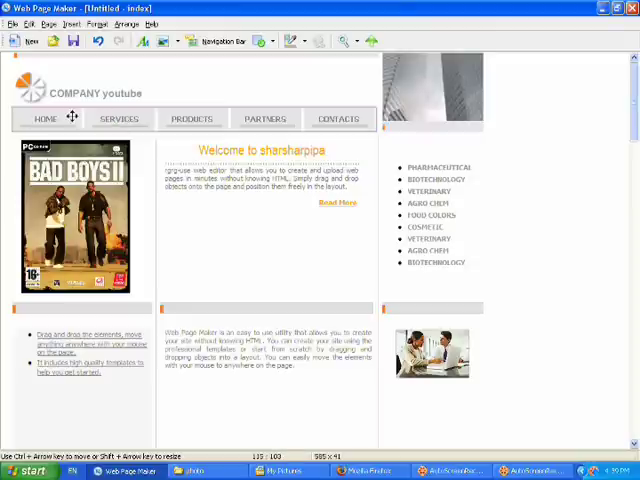
# Delete the HOME/SERVICES/PRODUCTS/PARTNERS/CONTACTS navigation bar, confirming removal from all pages
pyautogui.rightClick(93, 110)
pyautogui.click(57, 114)
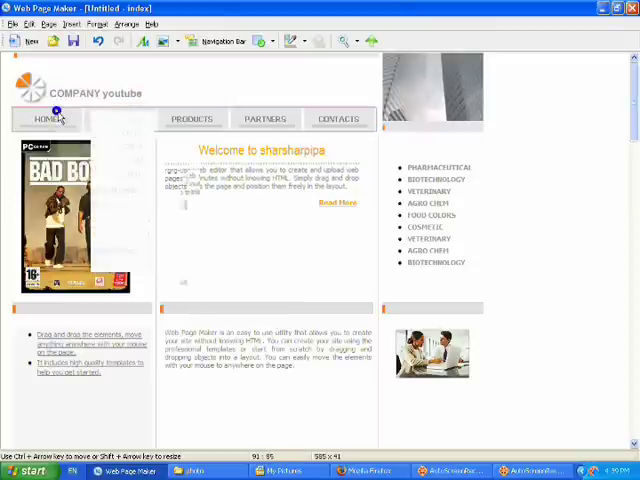
pyautogui.rightClick(57, 112)
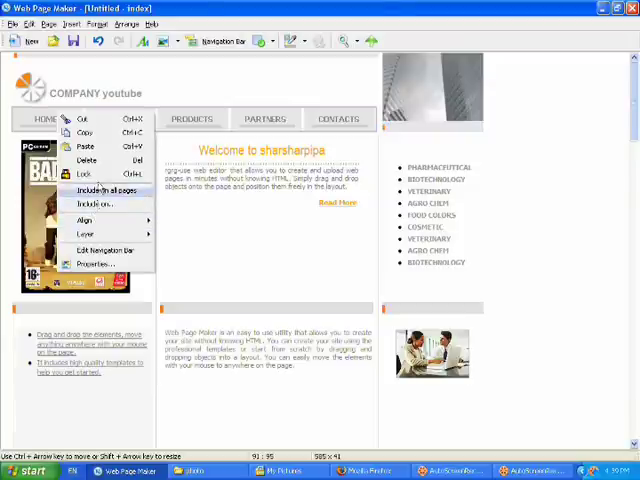
pyautogui.click(84, 190)
pyautogui.click(296, 284)
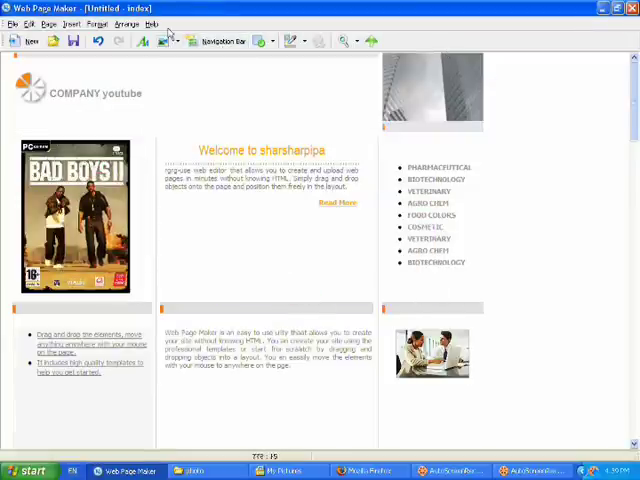
pyautogui.click(226, 42)
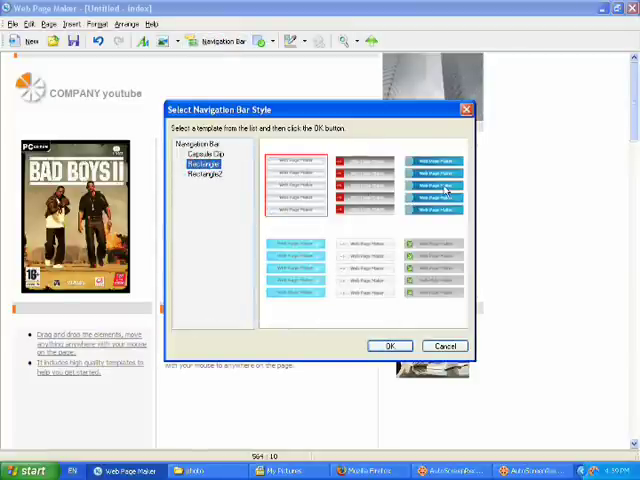
# Pick the red-arrow Rectangle bar style with olive Tahoma button text turning green on hover
pyautogui.doubleClick(366, 186)
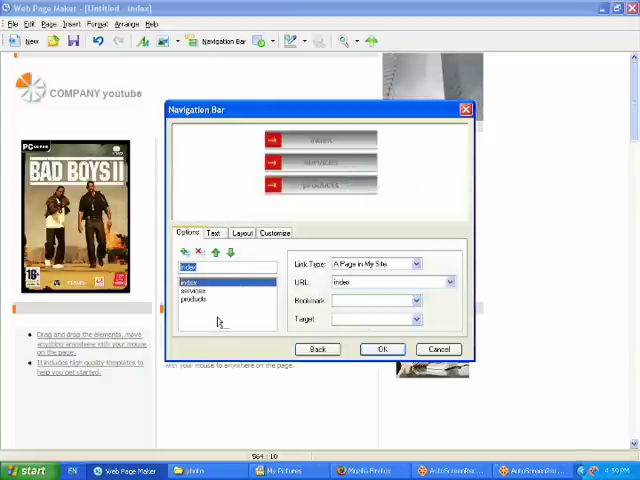
pyautogui.click(215, 233)
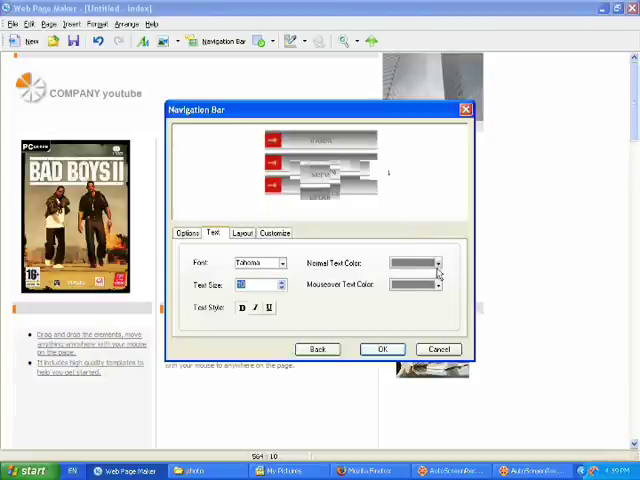
pyautogui.click(438, 263)
pyautogui.click(413, 286)
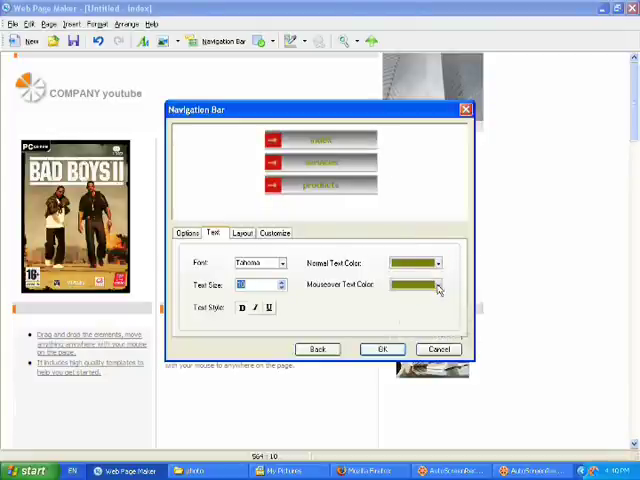
pyautogui.click(437, 285)
pyautogui.click(427, 322)
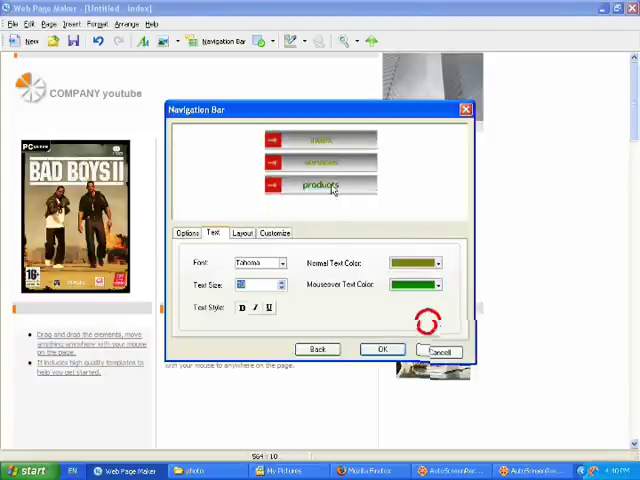
pyautogui.click(283, 263)
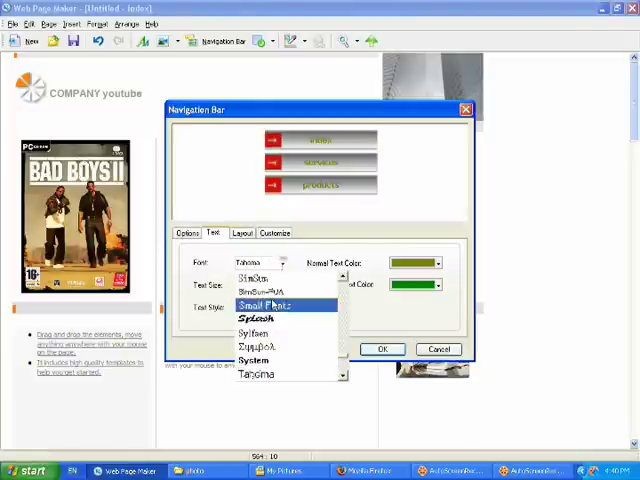
pyautogui.click(212, 285)
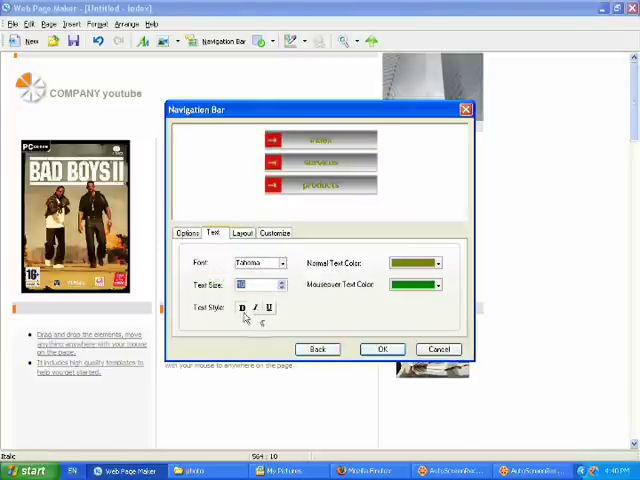
# Lay the index, services and products buttons out horizontally and place the bar
pyautogui.click(242, 233)
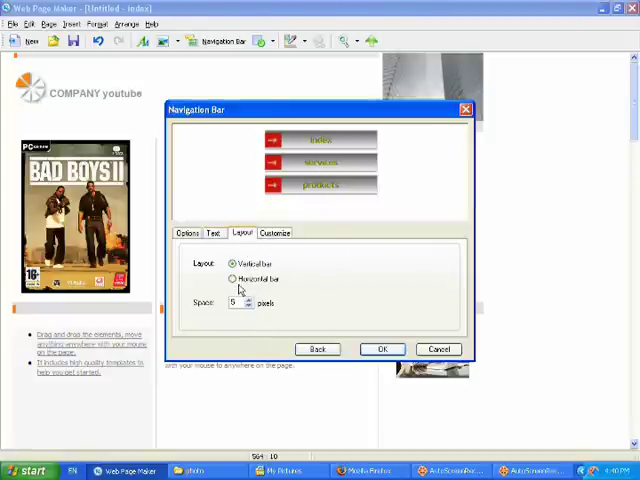
pyautogui.click(234, 279)
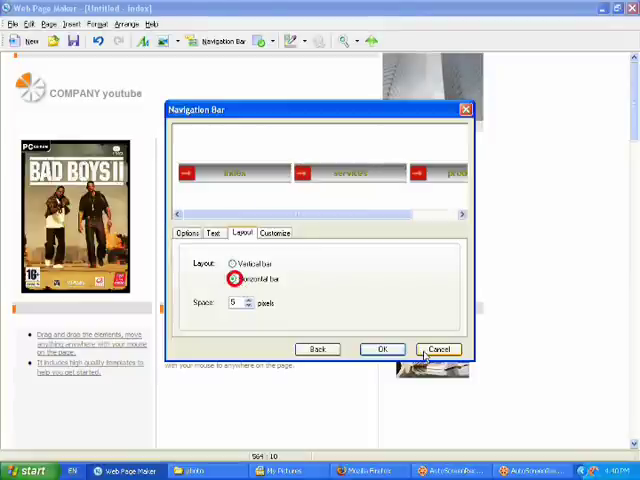
pyautogui.click(385, 350)
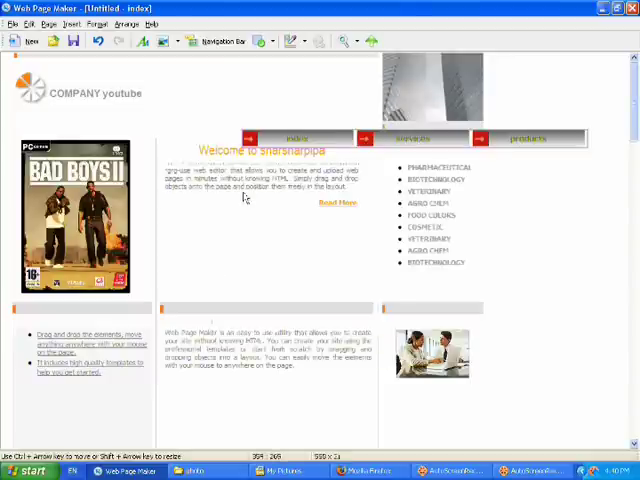
# Move the navigation bar under the COMPANY logo, aligned with the left column
pyautogui.moveTo(334, 143); pyautogui.dragTo(113, 131)
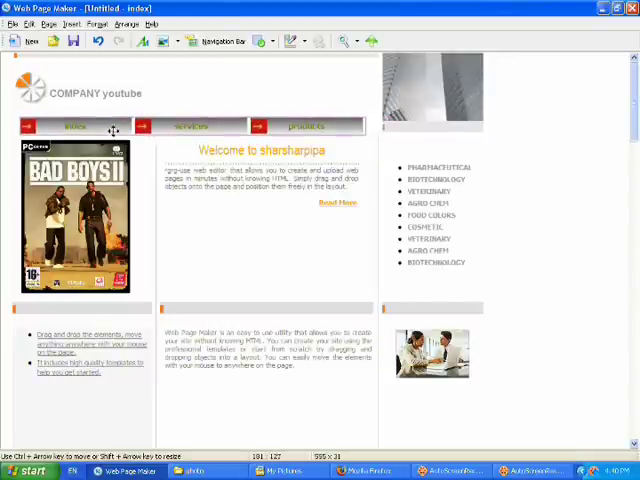
pyautogui.click(531, 182)
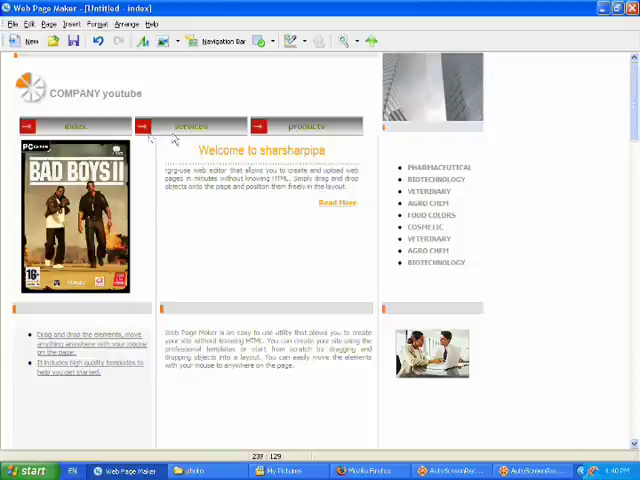
pyautogui.moveTo(173, 126); pyautogui.dragTo(182, 121)
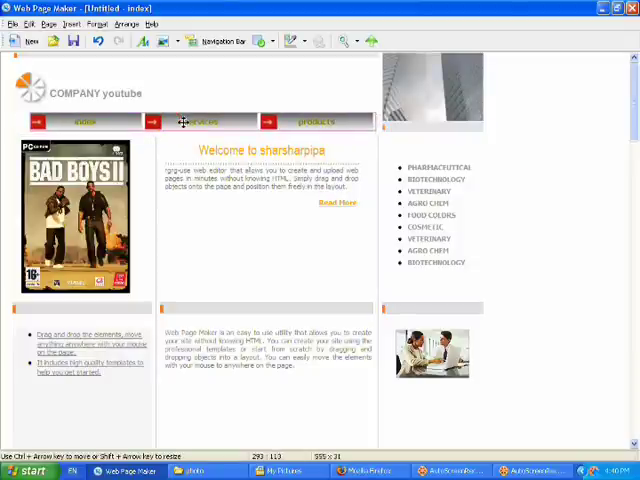
pyautogui.click(446, 217)
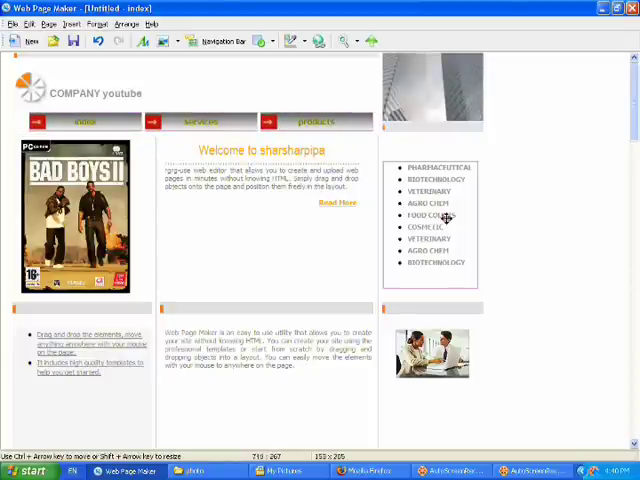
pyautogui.click(193, 123)
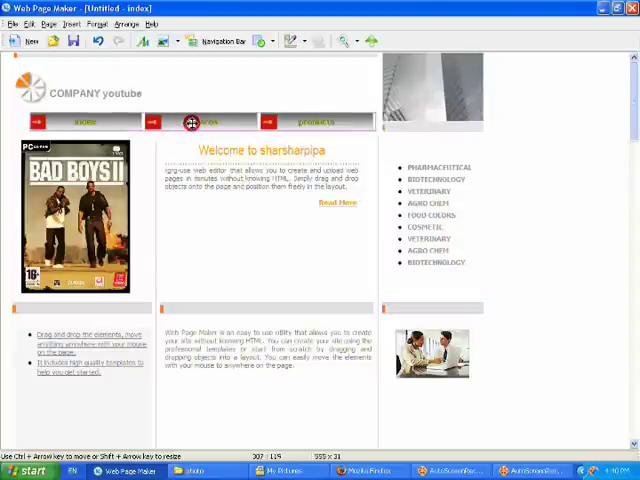
pyautogui.doubleClick(191, 122)
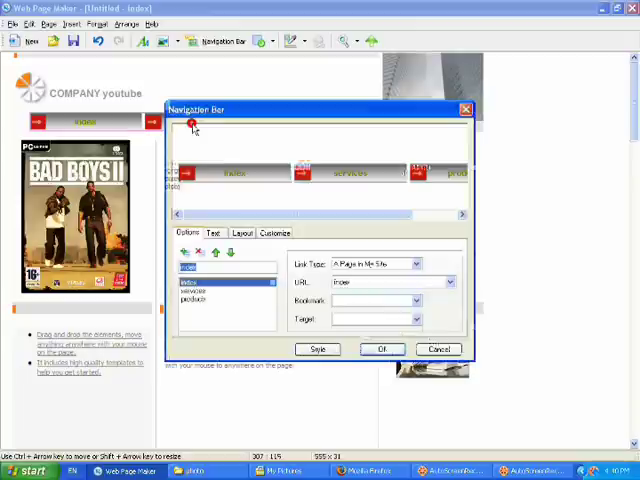
# Link the services button to the services page as A Page in My Site
pyautogui.click(207, 291)
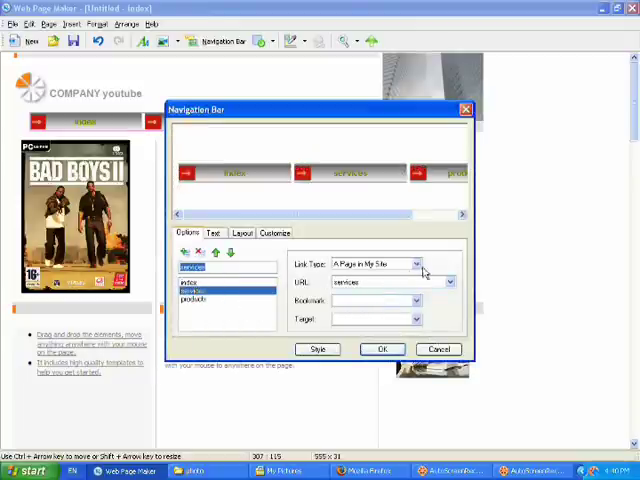
pyautogui.click(450, 284)
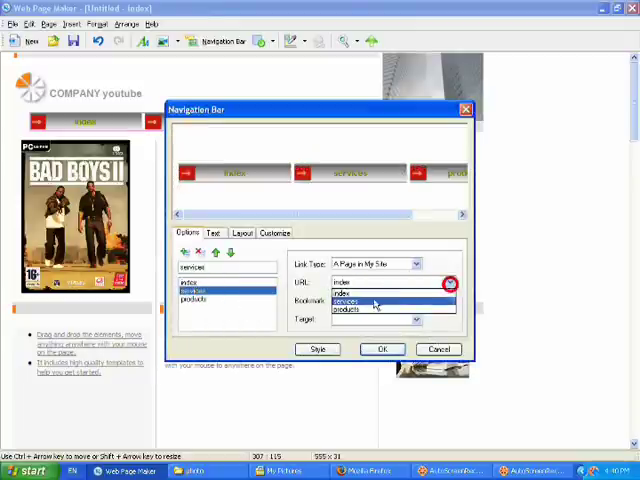
pyautogui.click(442, 265)
pyautogui.click(416, 264)
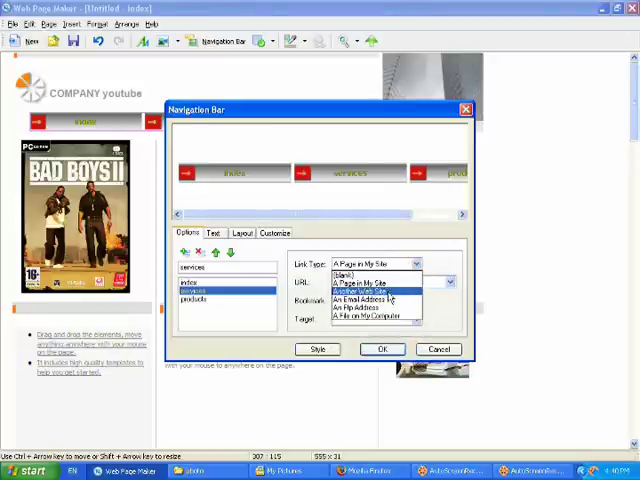
pyautogui.click(443, 253)
pyautogui.click(466, 109)
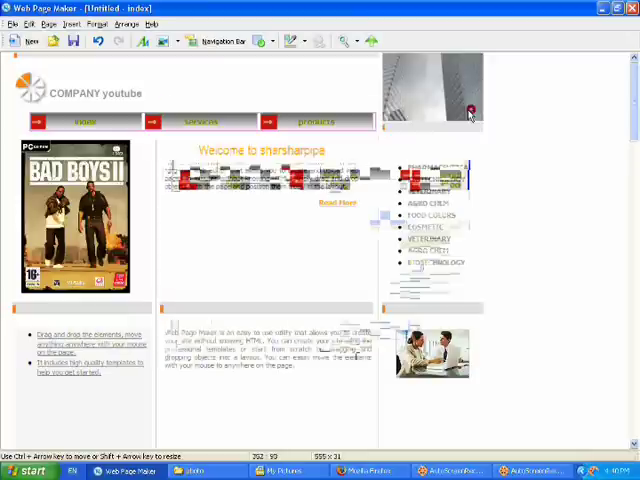
# Select the welcome text box, then the Bad Boys II poster, then the welcome text again
pyautogui.click(297, 190)
pyautogui.click(88, 207)
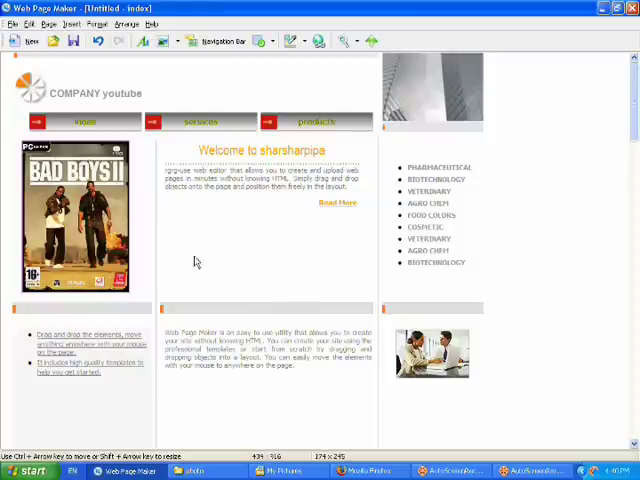
pyautogui.click(254, 180)
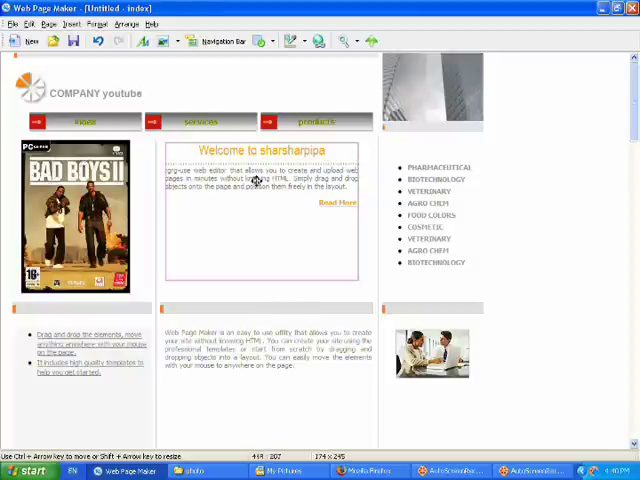
# Cancel a hyperlink for the welcome text and list the site's pages from the Page menu
pyautogui.click(323, 42)
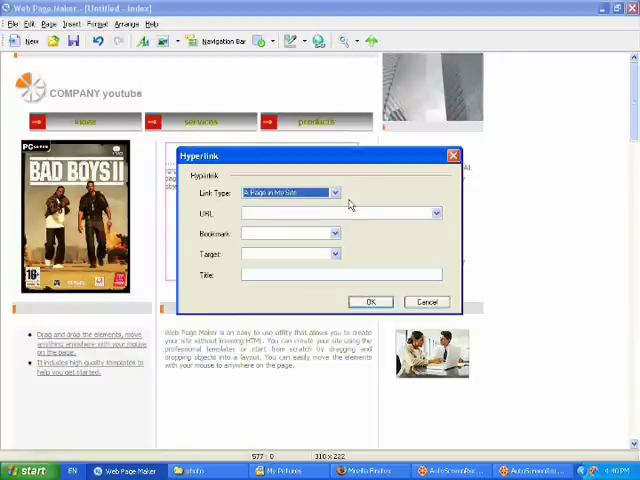
pyautogui.click(333, 192)
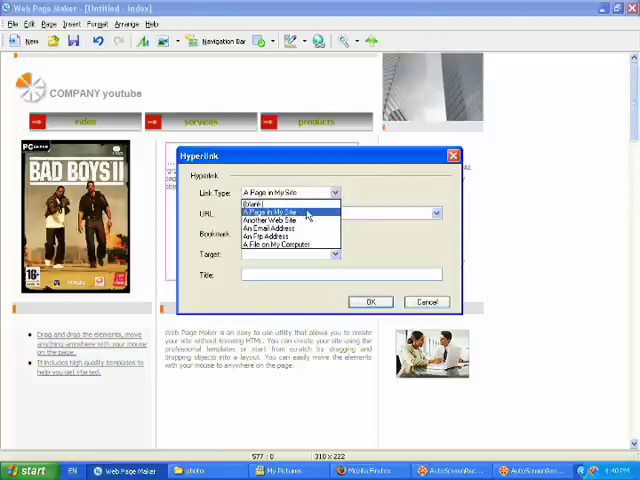
pyautogui.click(369, 302)
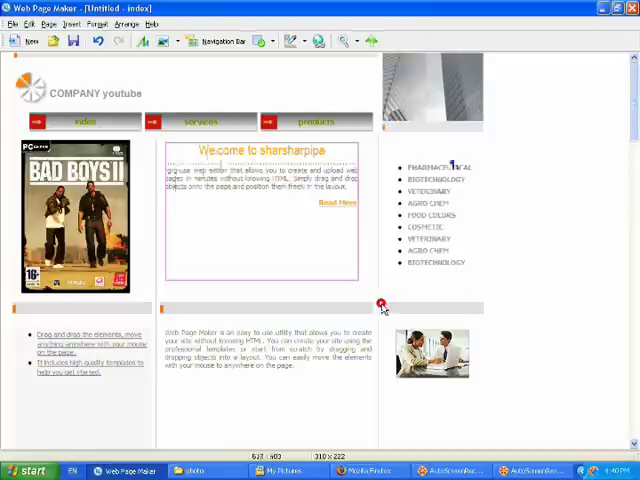
pyautogui.click(49, 23)
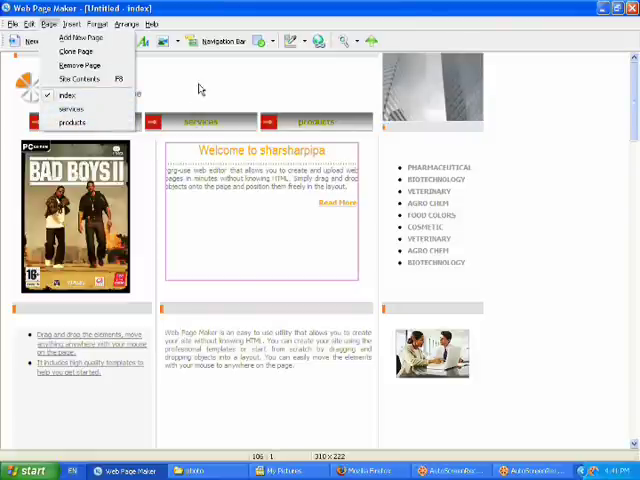
pyautogui.click(226, 68)
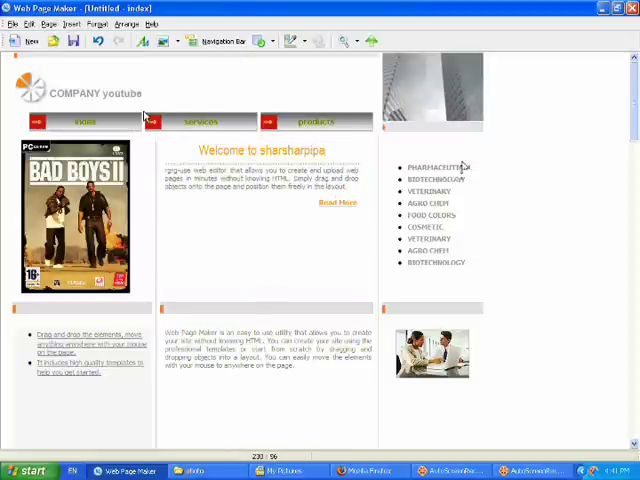
pyautogui.click(48, 23)
pyautogui.click(87, 110)
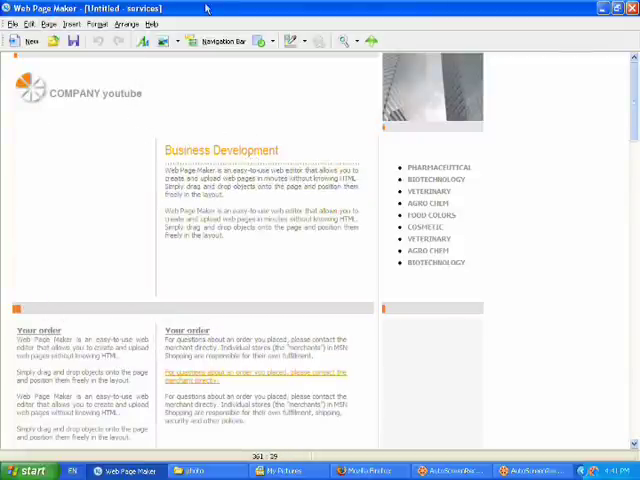
pyautogui.click(46, 23)
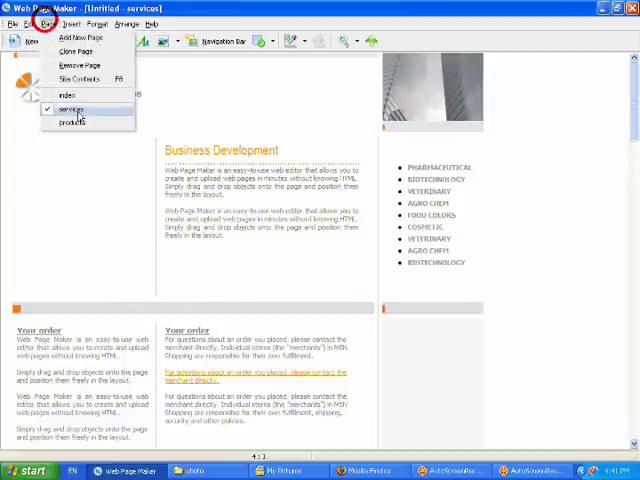
pyautogui.click(73, 96)
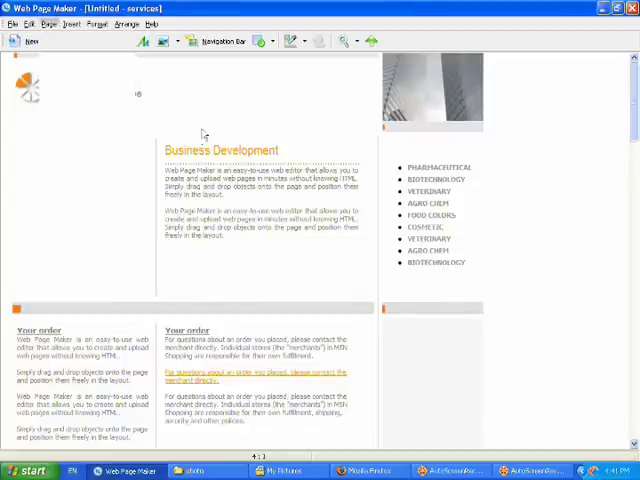
pyautogui.click(203, 120)
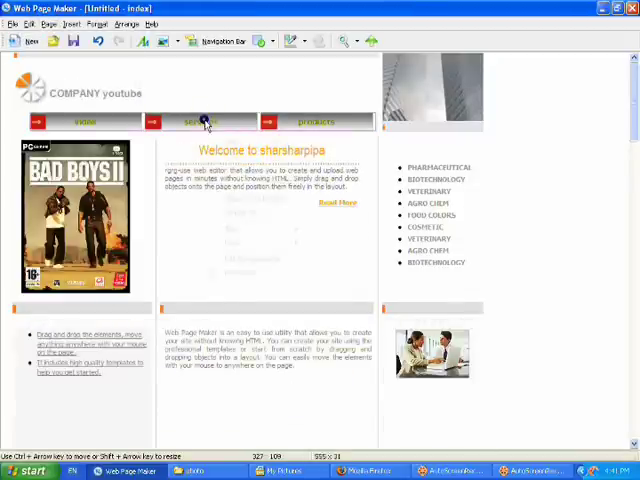
# Include the navigation bar and the Bad Boys II image on all pages
pyautogui.rightClick(203, 120)
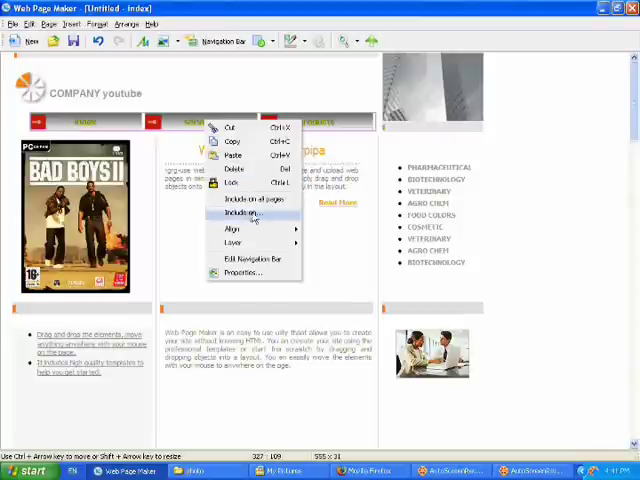
pyautogui.click(257, 200)
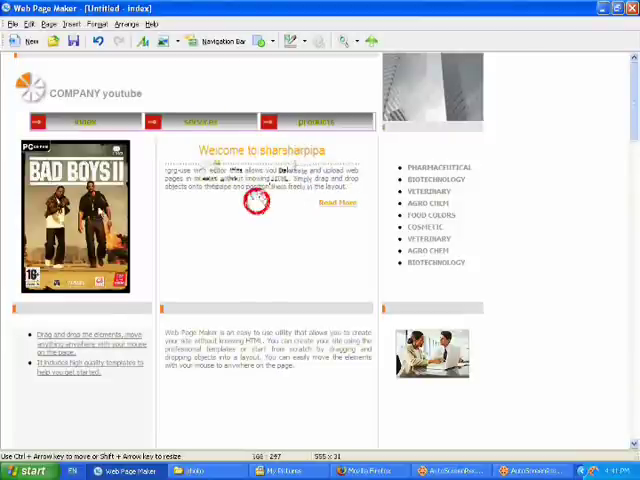
pyautogui.rightClick(90, 204)
pyautogui.click(150, 284)
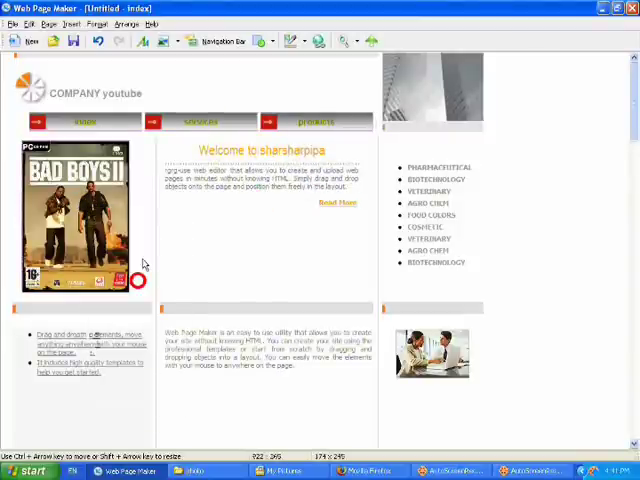
# View the services page, then the products page
pyautogui.click(49, 24)
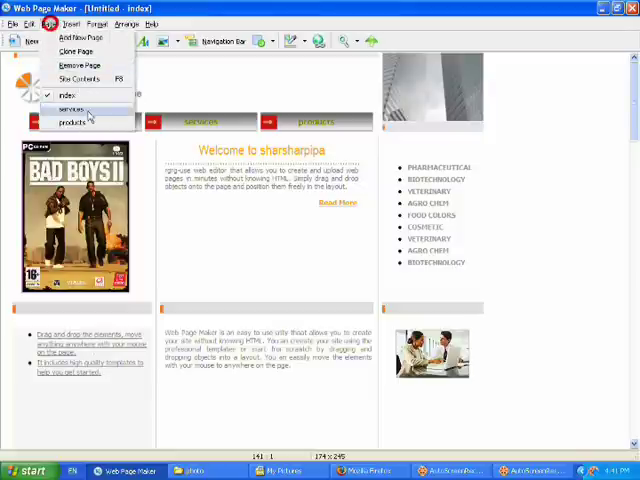
pyautogui.click(87, 111)
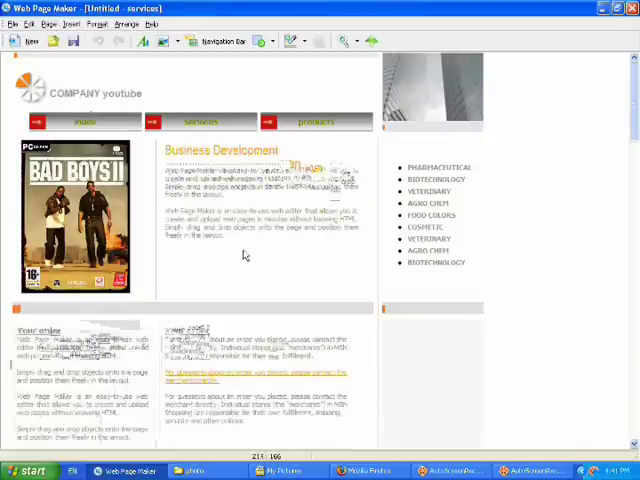
pyautogui.click(62, 23)
pyautogui.click(48, 23)
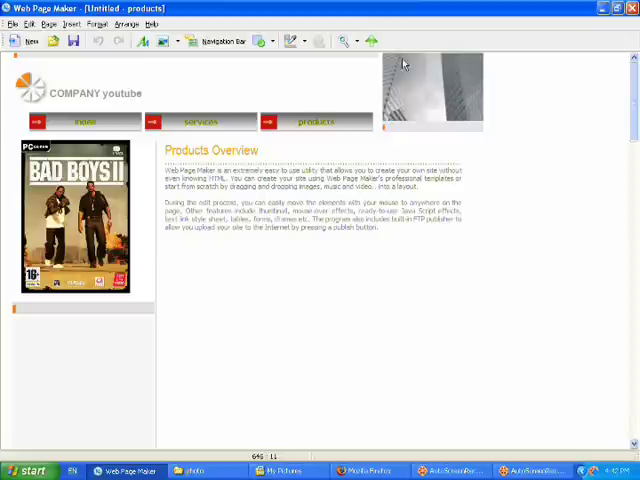
pyautogui.click(373, 43)
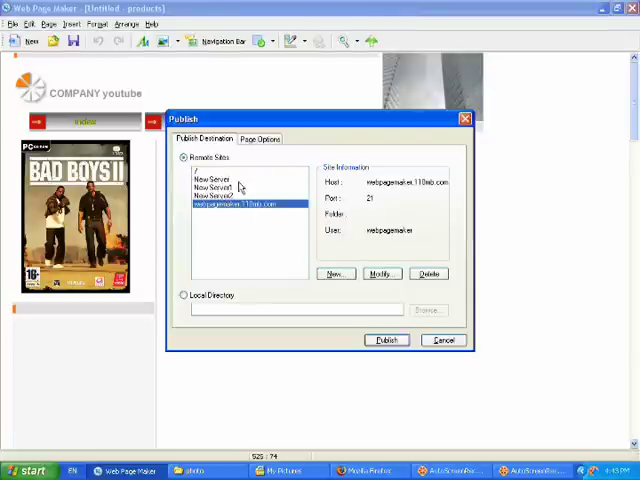
# Choose the first New Server remote site profile and start a new remote site
pyautogui.click(225, 187)
pyautogui.click(215, 179)
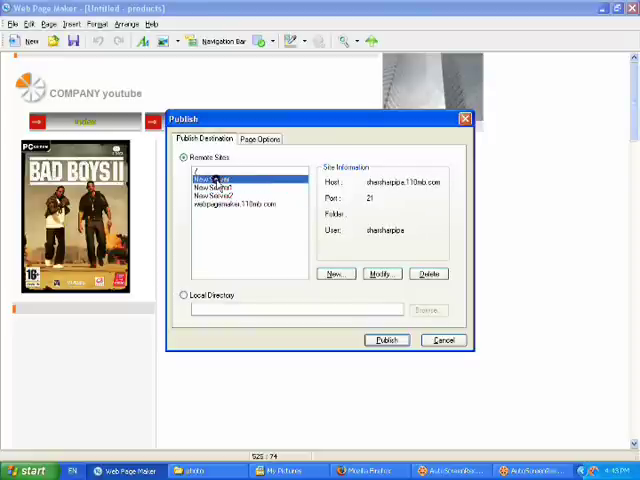
pyautogui.click(343, 271)
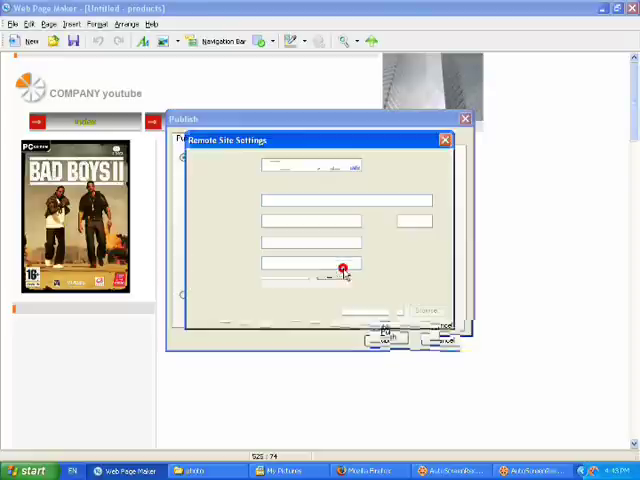
pyautogui.click(325, 165)
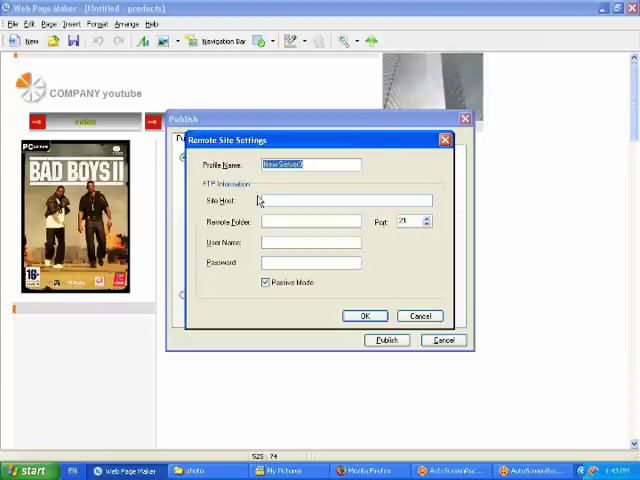
# Leave the new site's host, user name and password blank, then close it after the host-name error
pyautogui.click(270, 200)
pyautogui.click(266, 241)
pyautogui.click(266, 261)
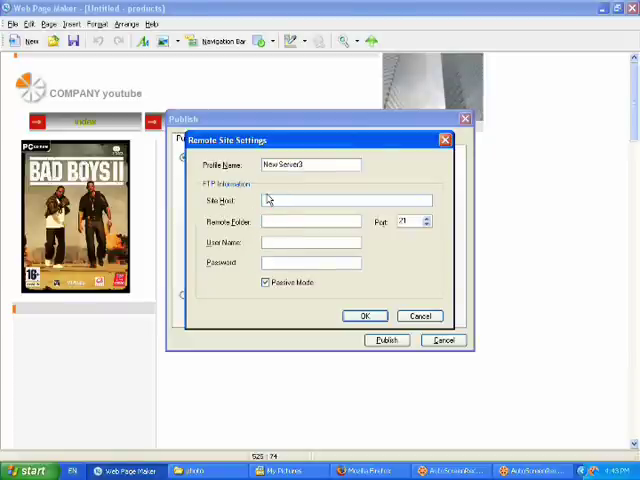
pyautogui.click(271, 196)
pyautogui.click(266, 244)
pyautogui.click(363, 316)
pyautogui.click(322, 273)
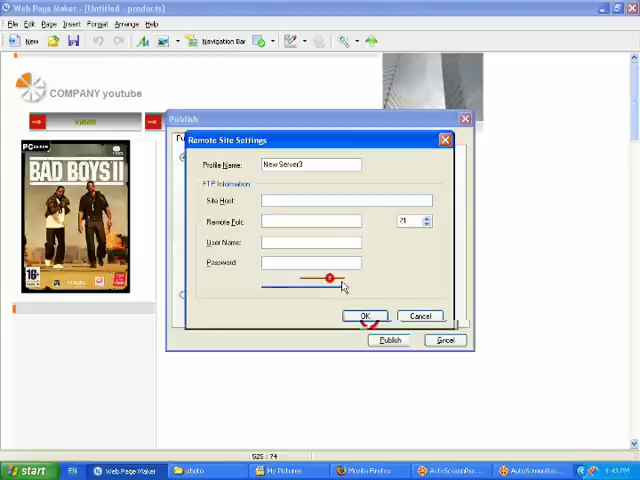
pyautogui.click(410, 317)
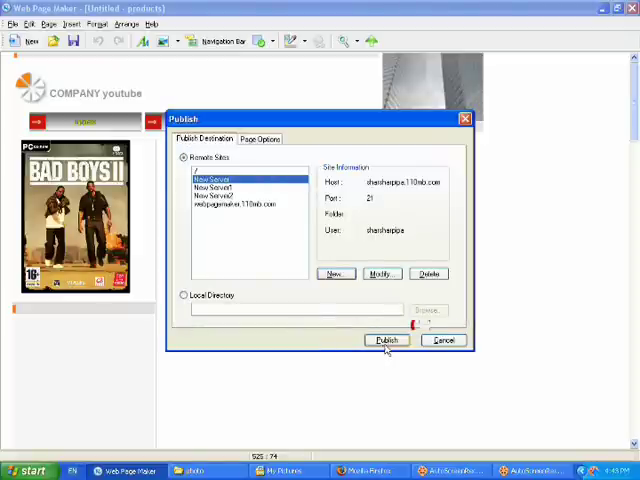
# Keep Publish all pages and Publish all files in Page Options, start publishing, then cancel
pyautogui.click(265, 138)
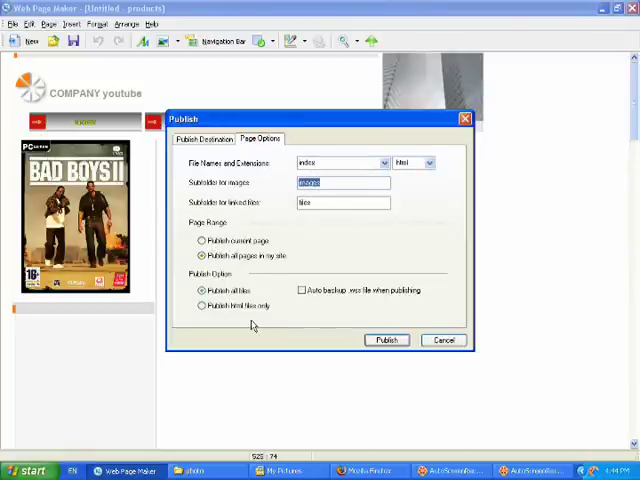
pyautogui.click(202, 305)
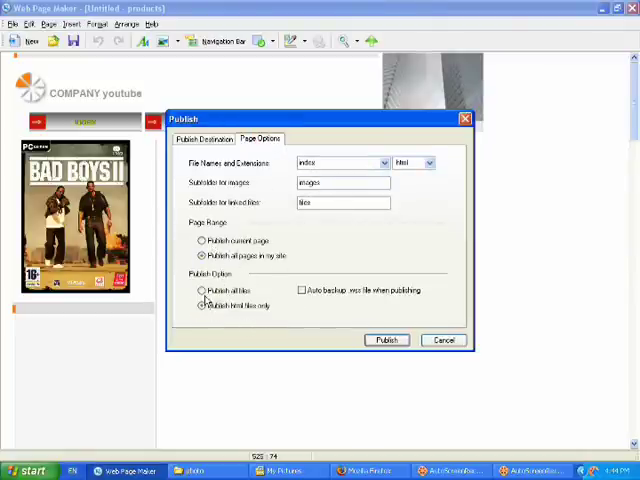
pyautogui.click(203, 291)
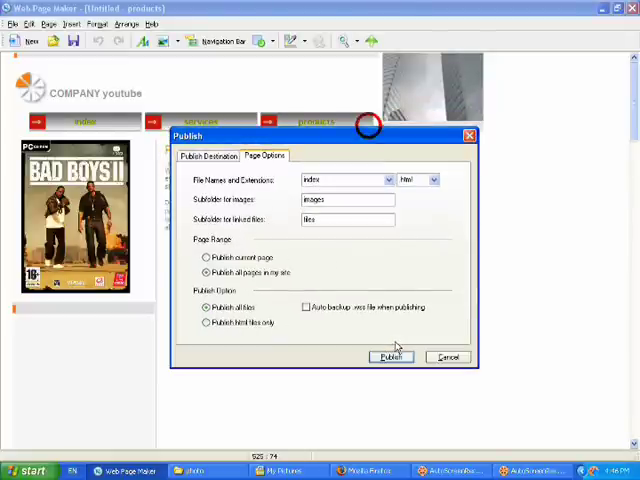
pyautogui.click(396, 350)
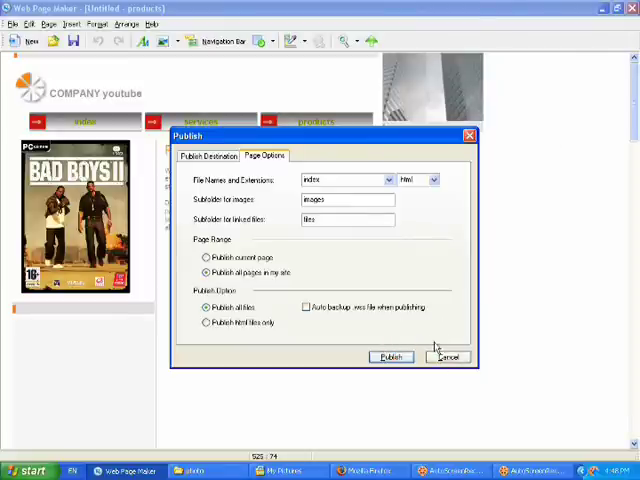
pyautogui.click(447, 357)
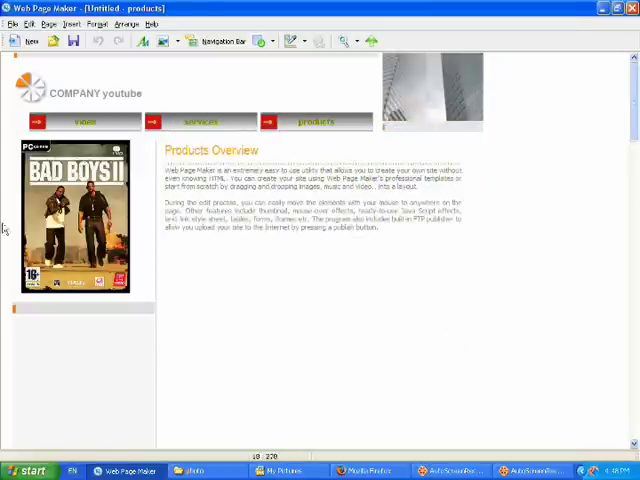